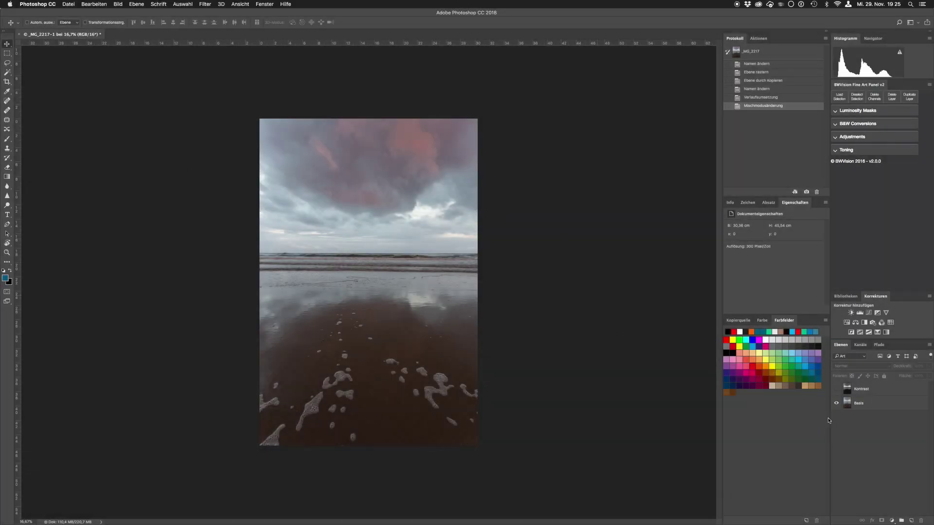
Step: Make the Kontrast layer visible to preview it before removing it
{"action": "left_click", "coordinate": [837, 389]}
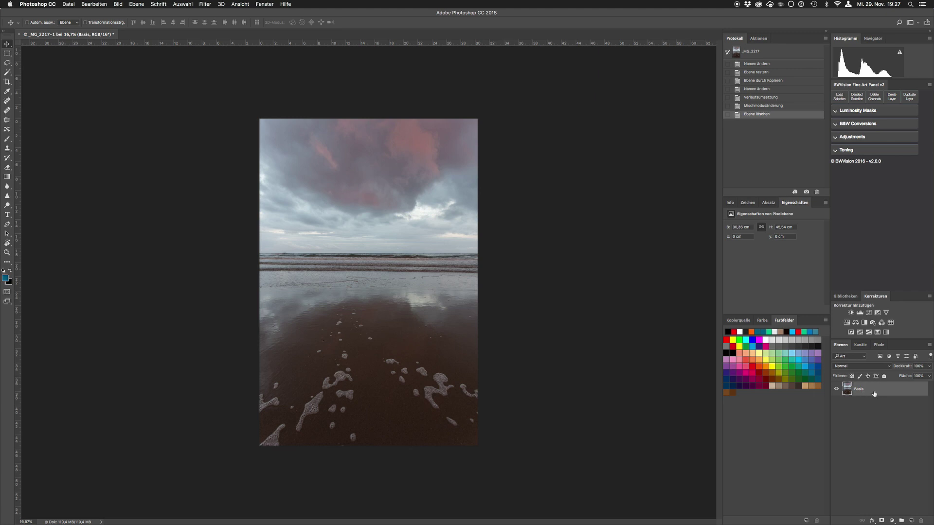
Step: Duplicate Basis as Basis Kopie and convert the copy into a smart object
{"action": "key", "text": "super+j"}
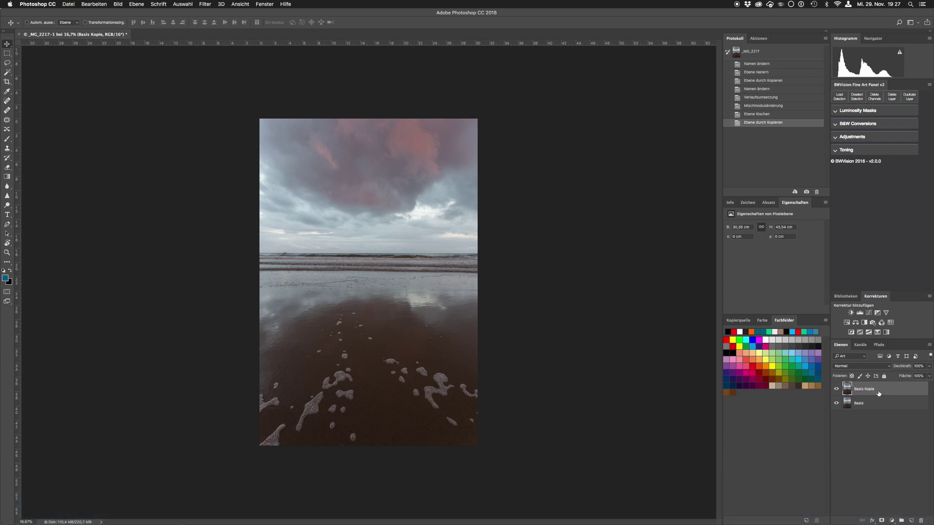
{"action": "right_click", "coordinate": [878, 393]}
{"action": "left_click", "coordinate": [807, 304]}
{"action": "left_click", "coordinate": [118, 4]}
{"action": "mouse_move", "coordinate": [132, 24]}
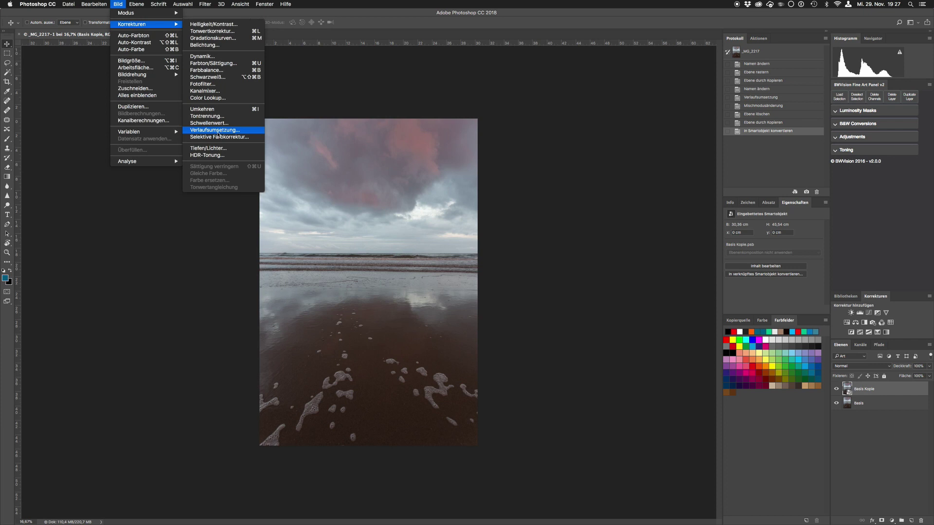
Step: Apply a Black, White gradient map with stops pulled inward and midpoint shifted to darken midtones
{"action": "left_click", "coordinate": [217, 133]}
{"action": "left_click_drag", "start_coordinate": [434, 209], "coordinate": [541, 155]}
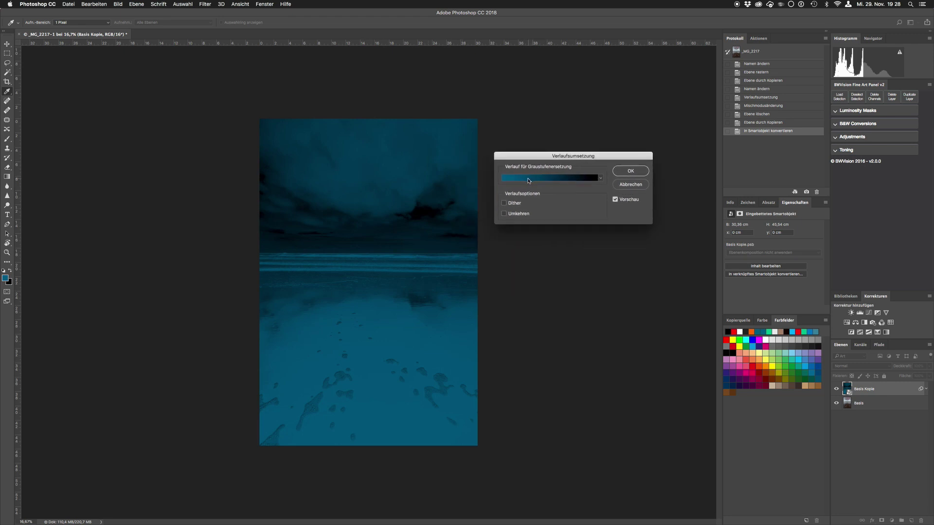
{"action": "left_click", "coordinate": [540, 179]}
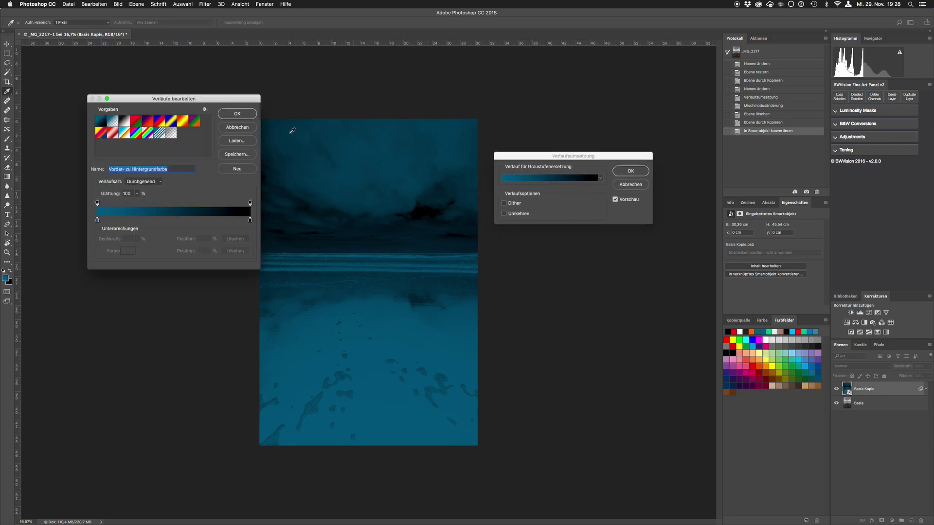
{"action": "left_click", "coordinate": [125, 121]}
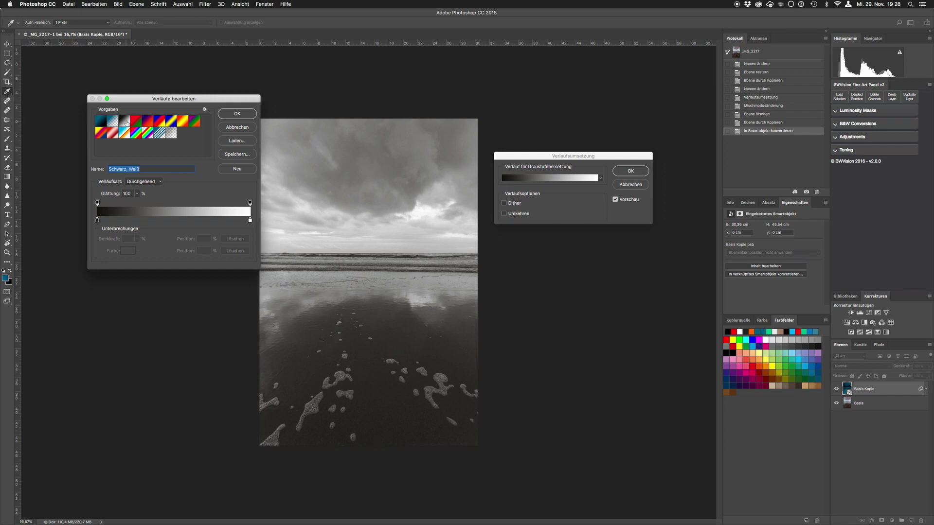
{"action": "left_click_drag", "start_coordinate": [213, 100], "coordinate": [197, 101]}
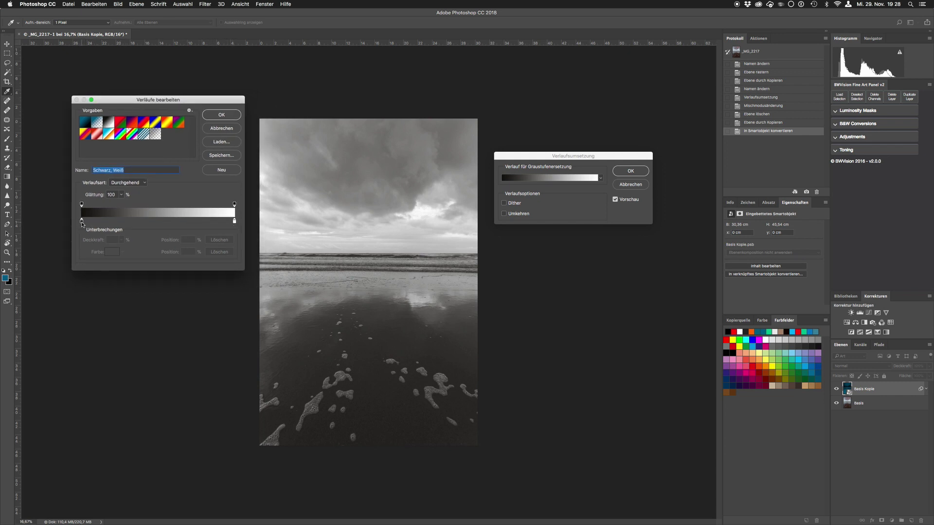
{"action": "left_click_drag", "start_coordinate": [82, 222], "coordinate": [101, 221]}
{"action": "left_click_drag", "start_coordinate": [233, 223], "coordinate": [228, 223]}
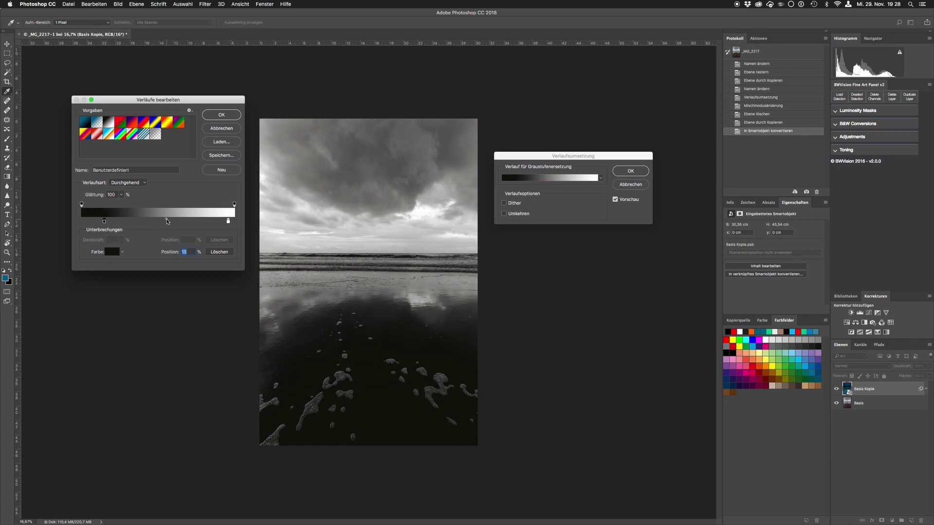
{"action": "left_click_drag", "start_coordinate": [167, 222], "coordinate": [190, 221]}
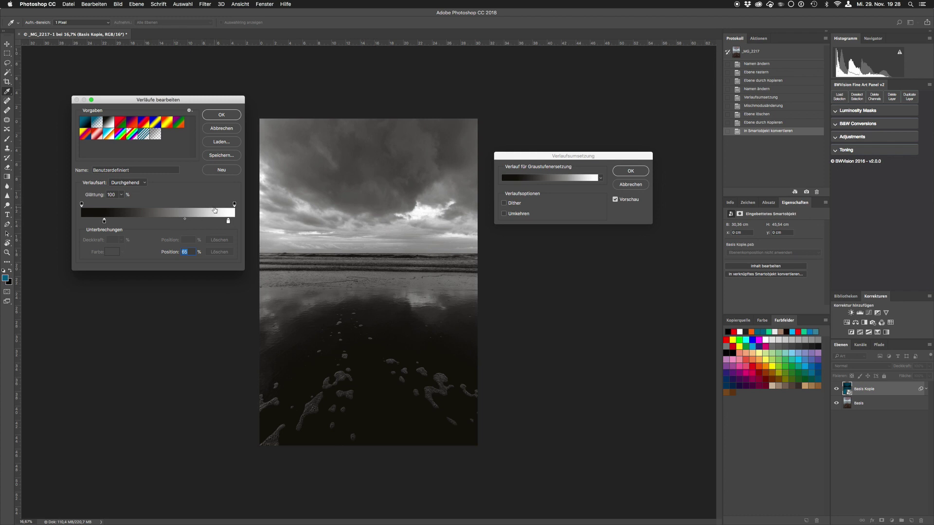
{"action": "left_click", "coordinate": [220, 115]}
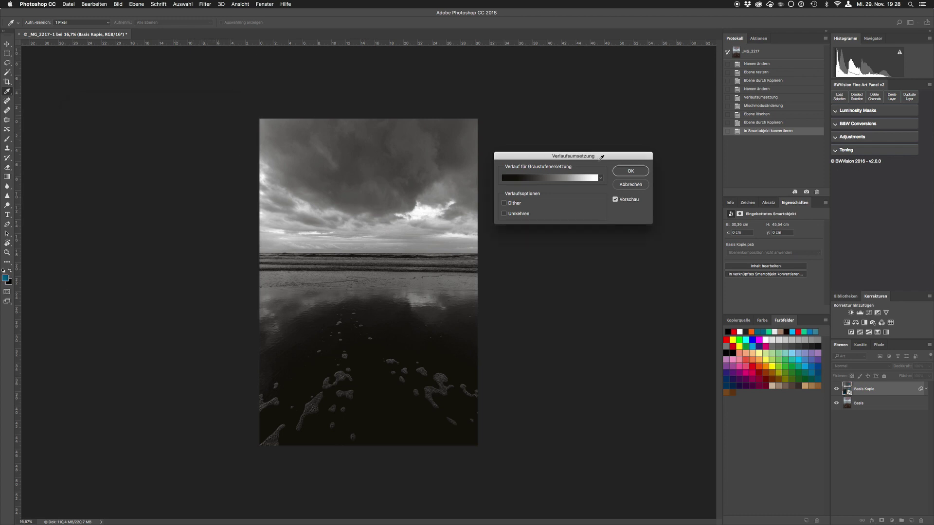
{"action": "left_click", "coordinate": [630, 171]}
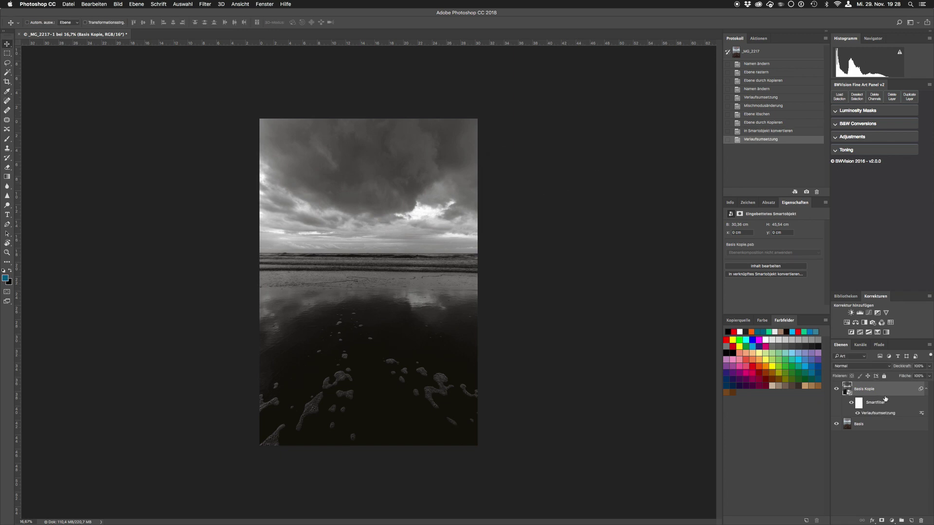
Step: Set Basis Kopie's blend mode to Luminanz, toggling its visibility to compare before and after
{"action": "left_click", "coordinate": [837, 389]}
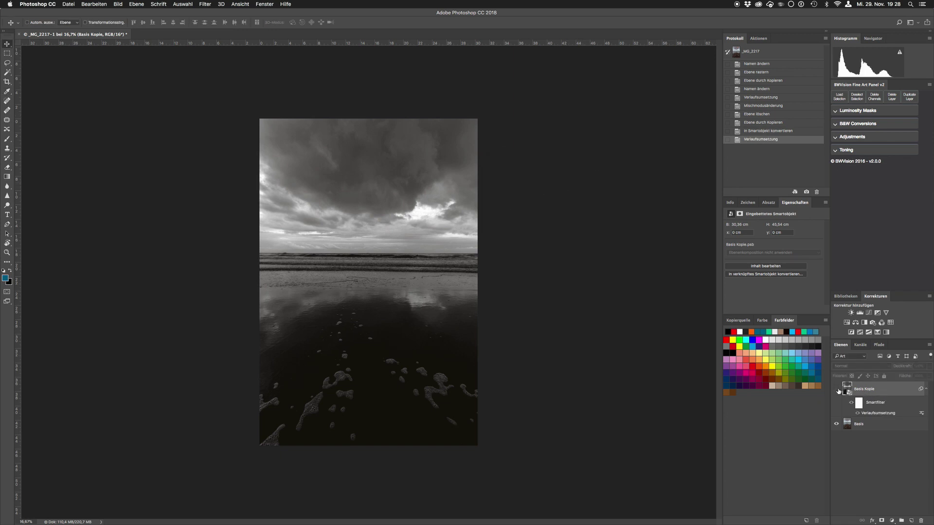
{"action": "left_click", "coordinate": [837, 390]}
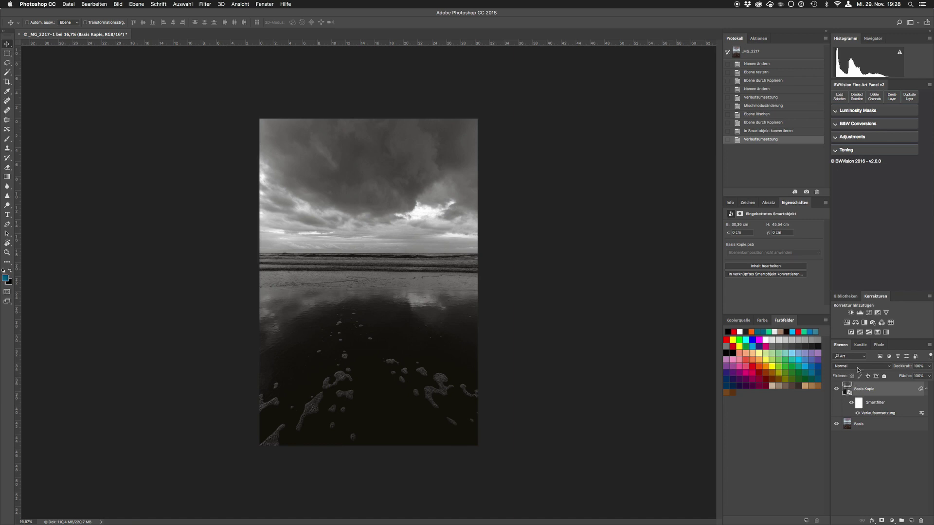
{"action": "left_click", "coordinate": [859, 368]}
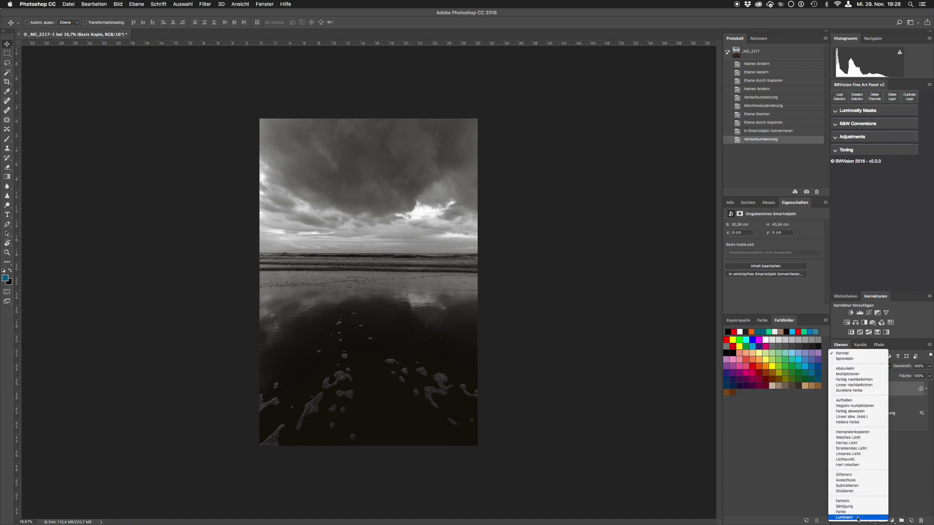
{"action": "left_click", "coordinate": [859, 520]}
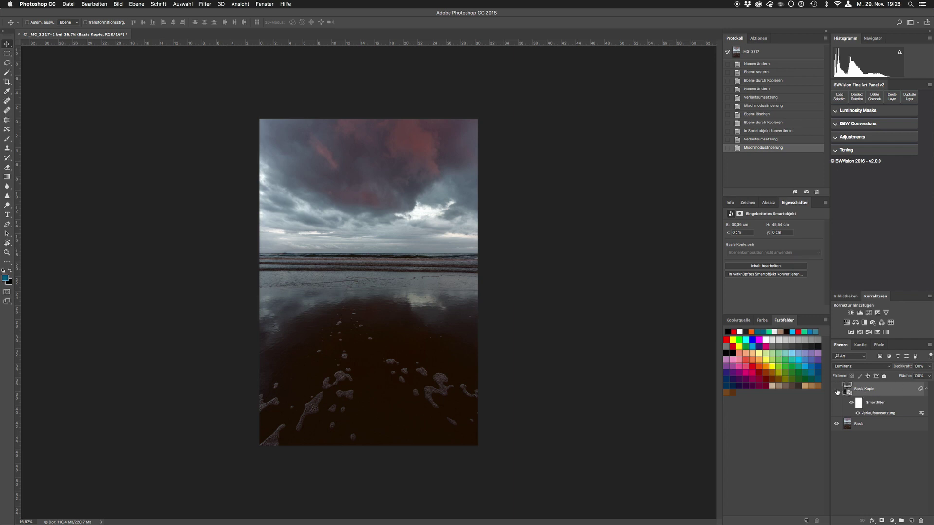
{"action": "left_click", "coordinate": [837, 389]}
{"action": "left_click", "coordinate": [837, 391]}
{"action": "left_click", "coordinate": [837, 390]}
{"action": "left_click", "coordinate": [861, 365]}
{"action": "left_click", "coordinate": [844, 204]}
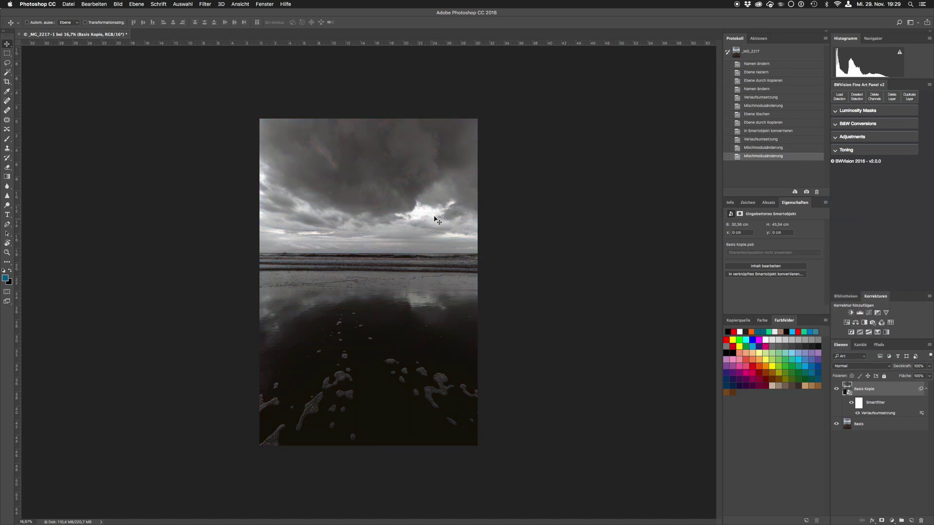
{"action": "left_click", "coordinate": [836, 390]}
{"action": "left_click", "coordinate": [836, 389]}
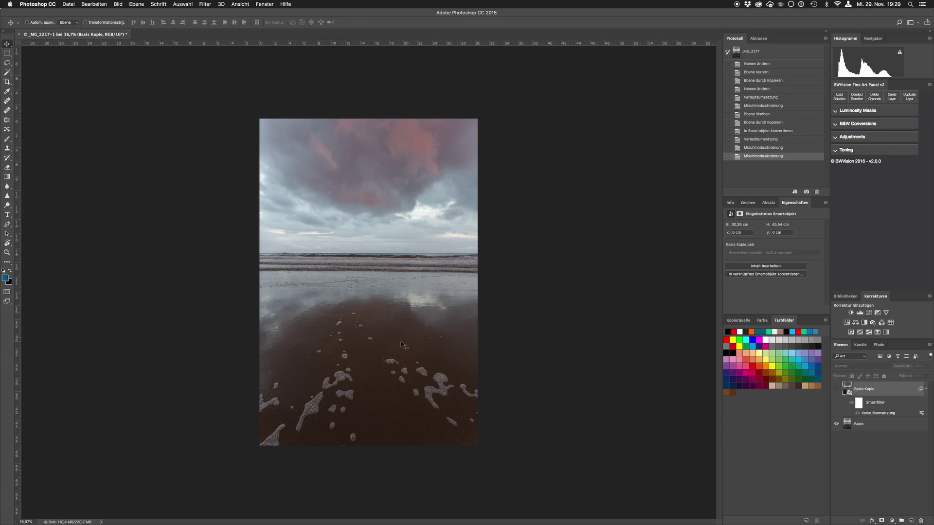
{"action": "left_click", "coordinate": [837, 389]}
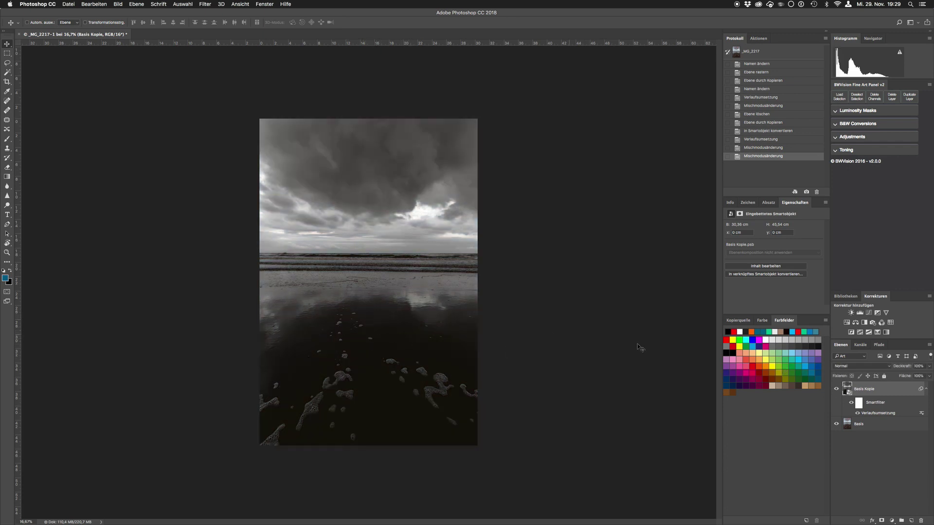
{"action": "left_click", "coordinate": [838, 389]}
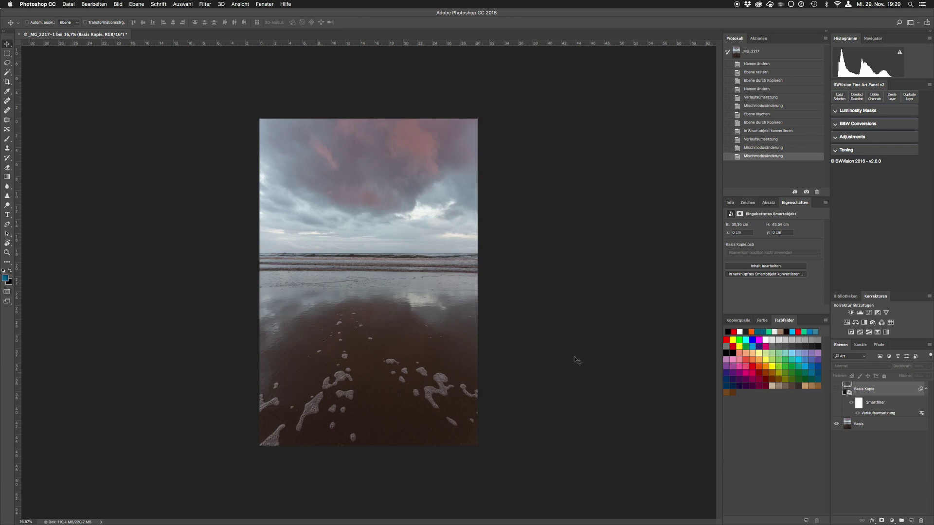
{"action": "left_click", "coordinate": [837, 389]}
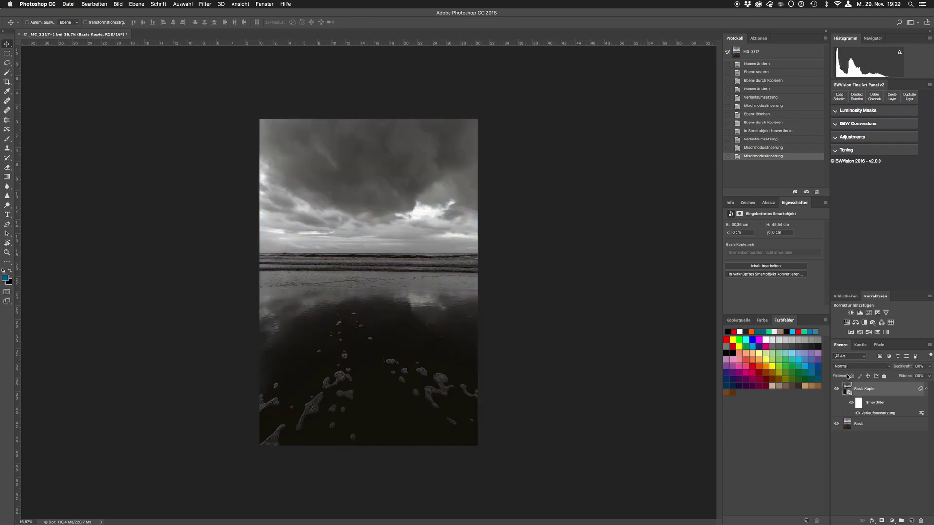
{"action": "left_click", "coordinate": [849, 366]}
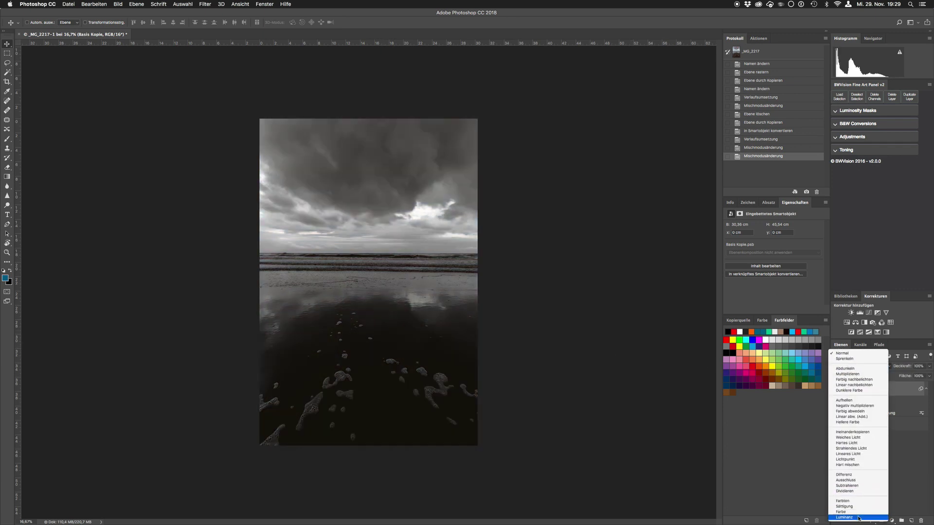
{"action": "left_click", "coordinate": [856, 515]}
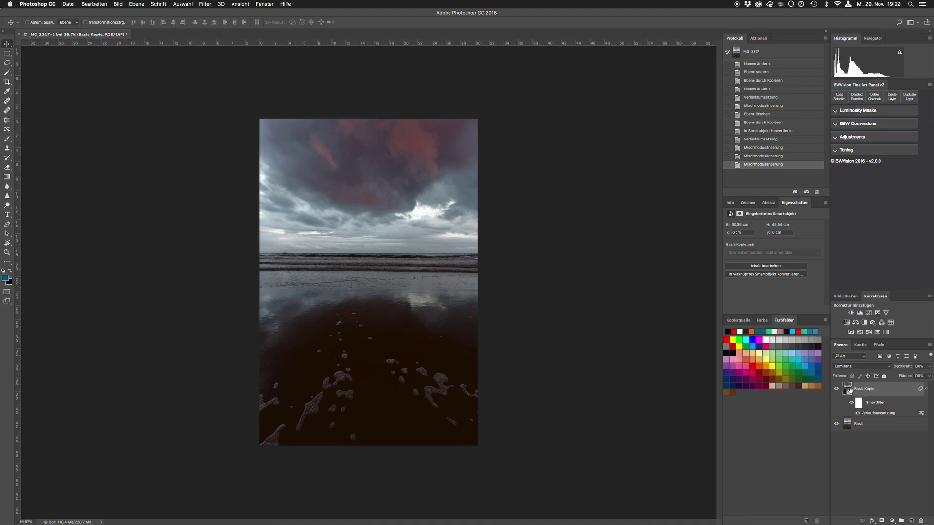
{"action": "left_click", "coordinate": [837, 389]}
{"action": "left_click", "coordinate": [836, 389]}
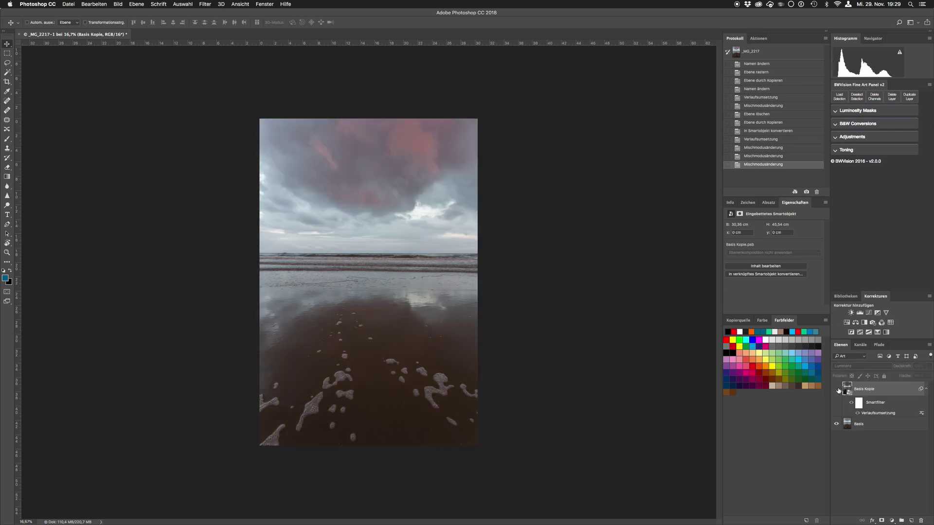
{"action": "left_click", "coordinate": [836, 389]}
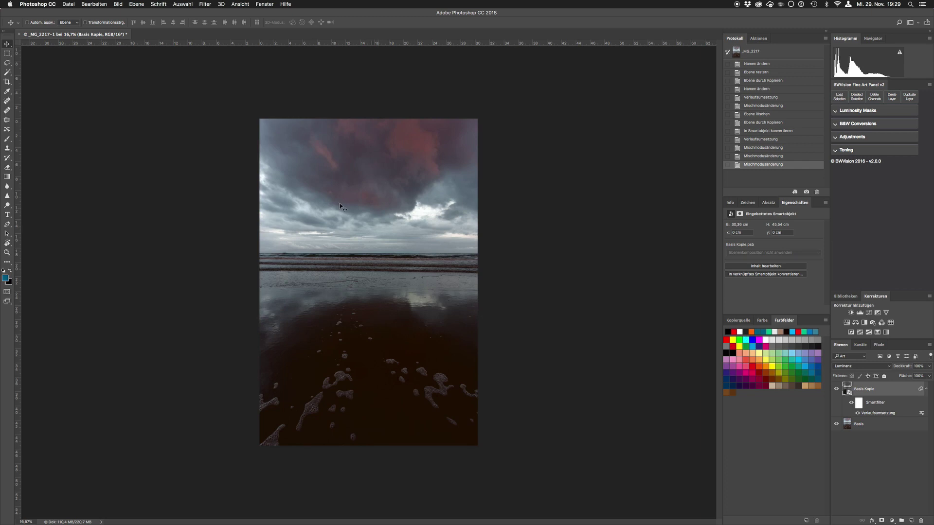
{"action": "key", "text": "ctrl+plus"}
{"action": "key", "text": "ctrl+plus"}
{"action": "key", "text": "ctrl+plus"}
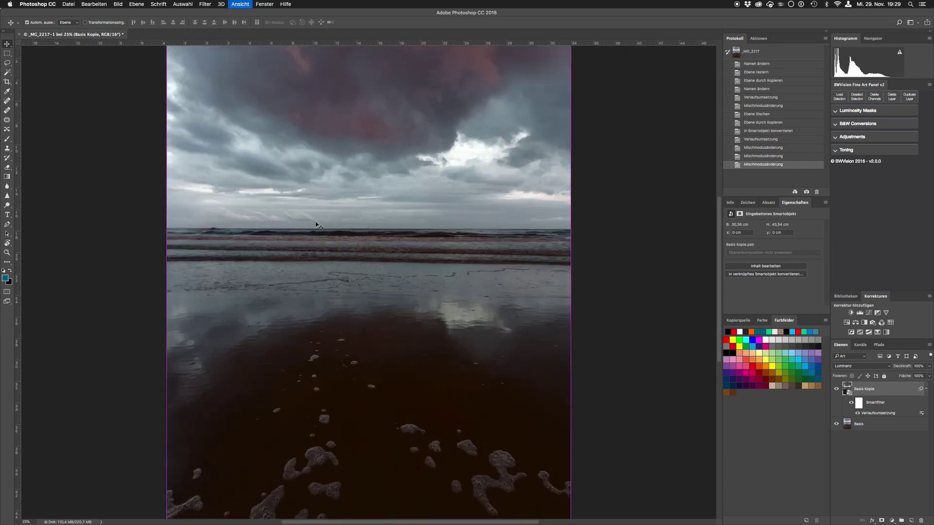
{"action": "scroll", "coordinate": [416, 341], "scroll_direction": "up", "scroll_amount": 5}
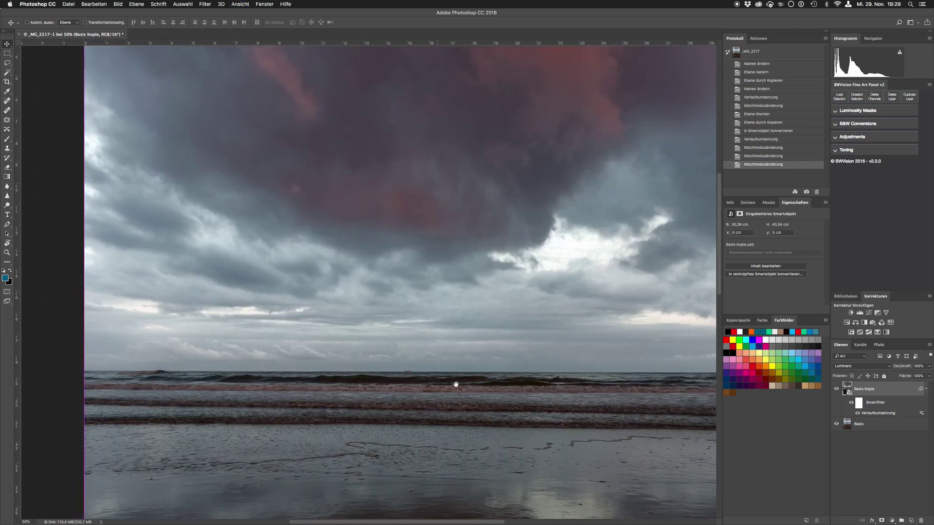
{"action": "left_click", "coordinate": [836, 389]}
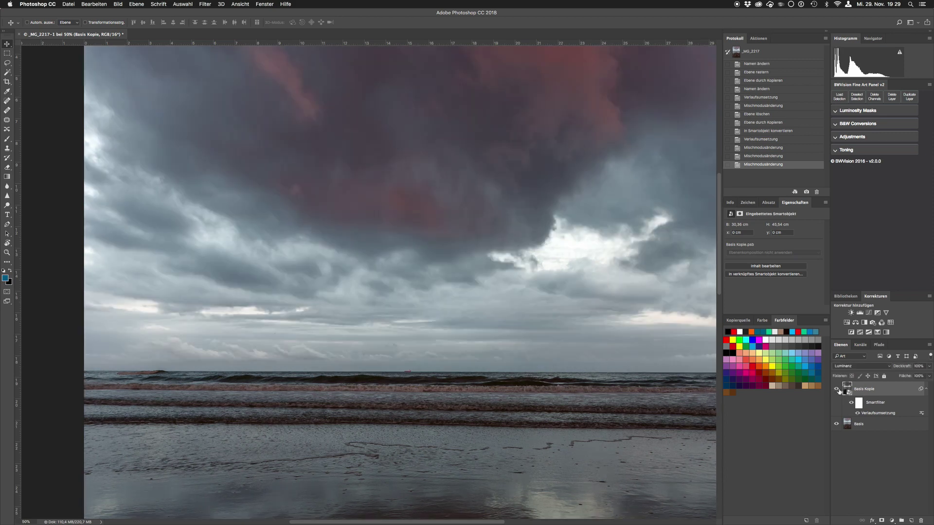
{"action": "left_click", "coordinate": [838, 390]}
{"action": "left_click", "coordinate": [837, 390]}
{"action": "left_click", "coordinate": [836, 389]}
{"action": "key", "text": "ctrl"}
{"action": "key", "text": "ctrl+0"}
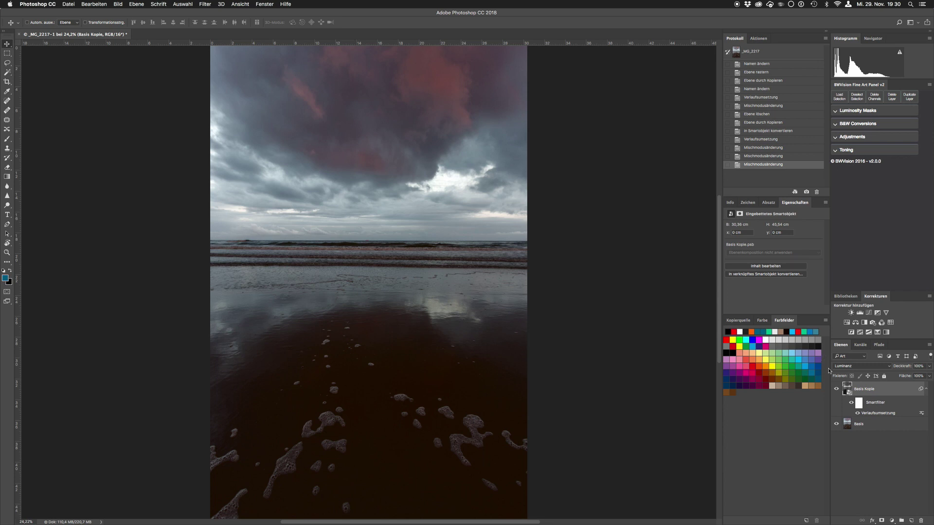
Step: Hide Basis Kopie and add a Black & White adjustment layer above Basis blending as Luminanz
{"action": "left_click", "coordinate": [837, 389]}
{"action": "left_click", "coordinate": [874, 428]}
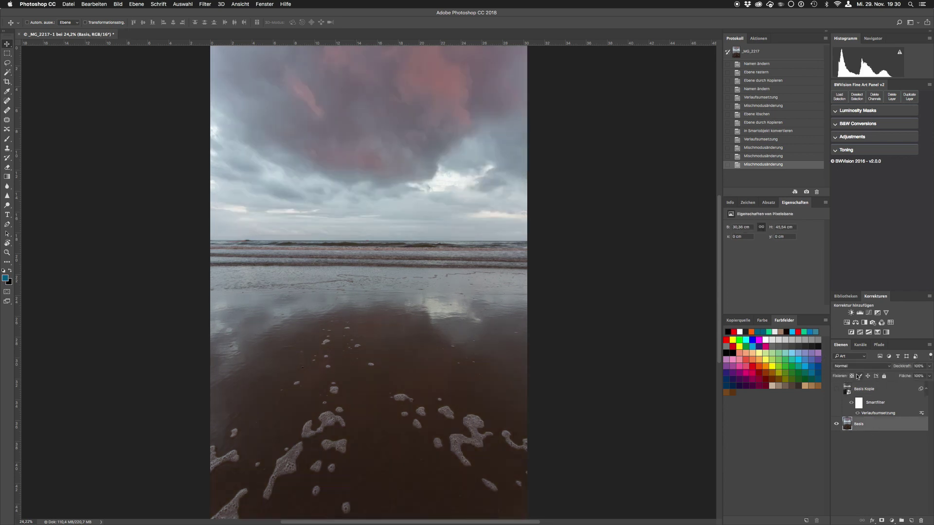
{"action": "left_click", "coordinate": [866, 322]}
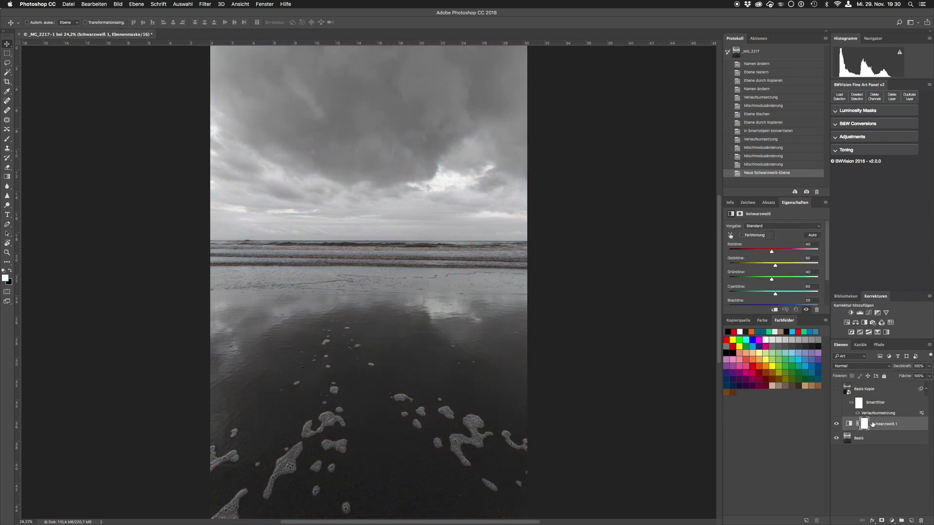
{"action": "left_click", "coordinate": [855, 366]}
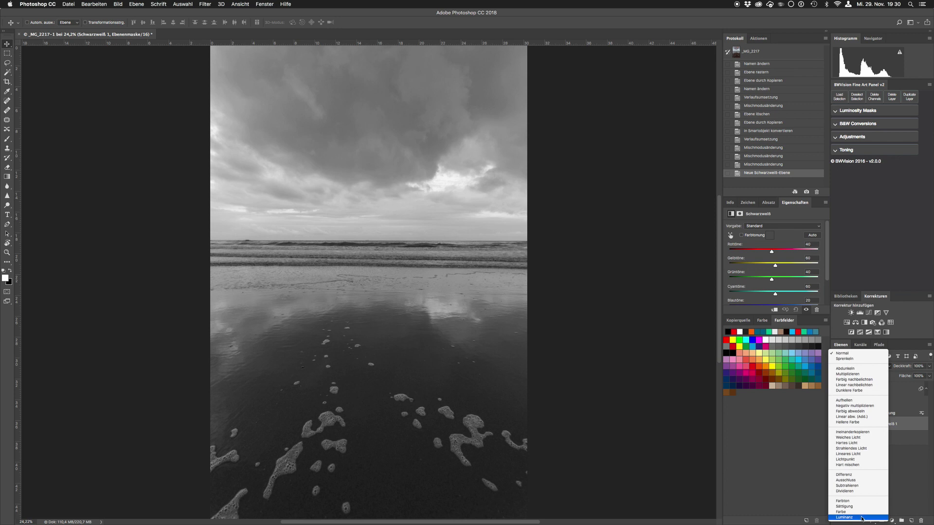
{"action": "left_click", "coordinate": [862, 518]}
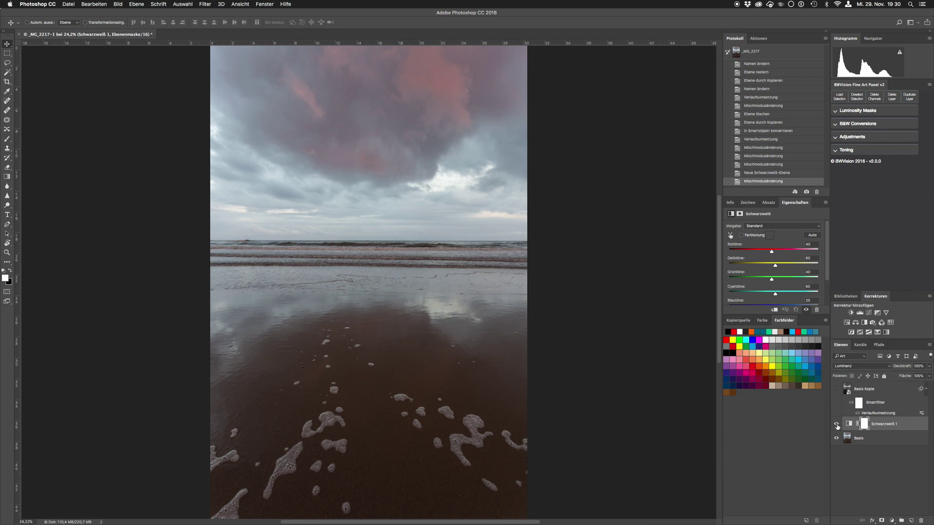
Step: Compare the photo with and without Schwarzweiß 1, then delete that layer
{"action": "left_click", "coordinate": [836, 425]}
{"action": "left_click", "coordinate": [836, 425]}
{"action": "left_click", "coordinate": [837, 426]}
{"action": "left_click", "coordinate": [838, 425]}
{"action": "key", "text": "BackSpace"}
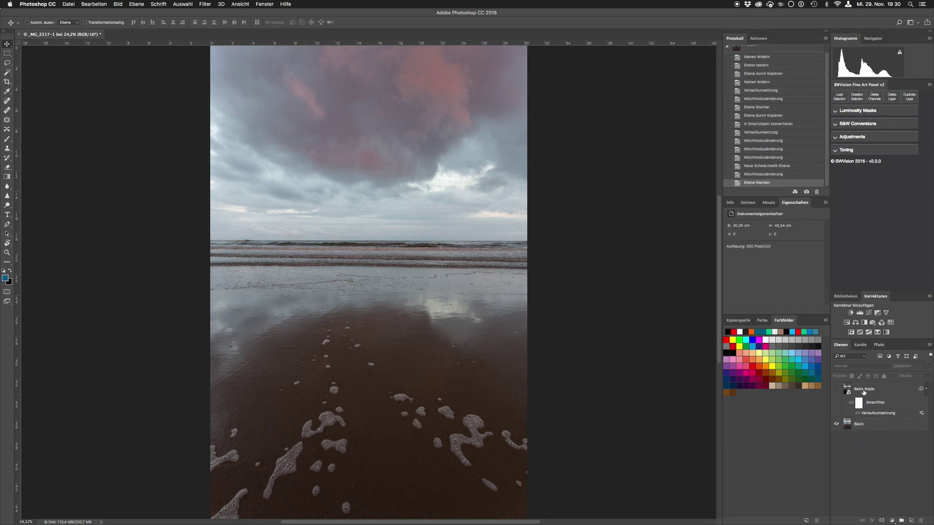
Step: Add a Gradient Map adjustment layer using Black, White with both stops moved inward
{"action": "left_click", "coordinate": [885, 333]}
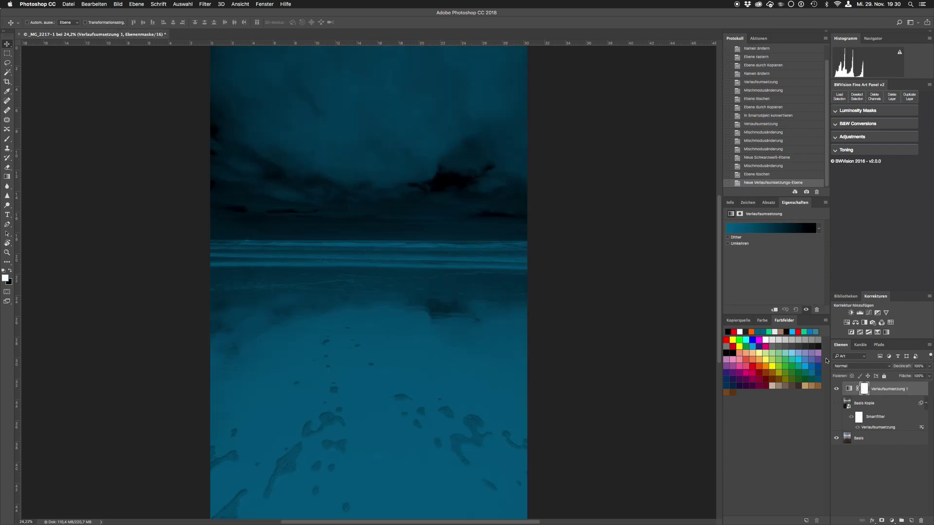
{"action": "left_click", "coordinate": [770, 228]}
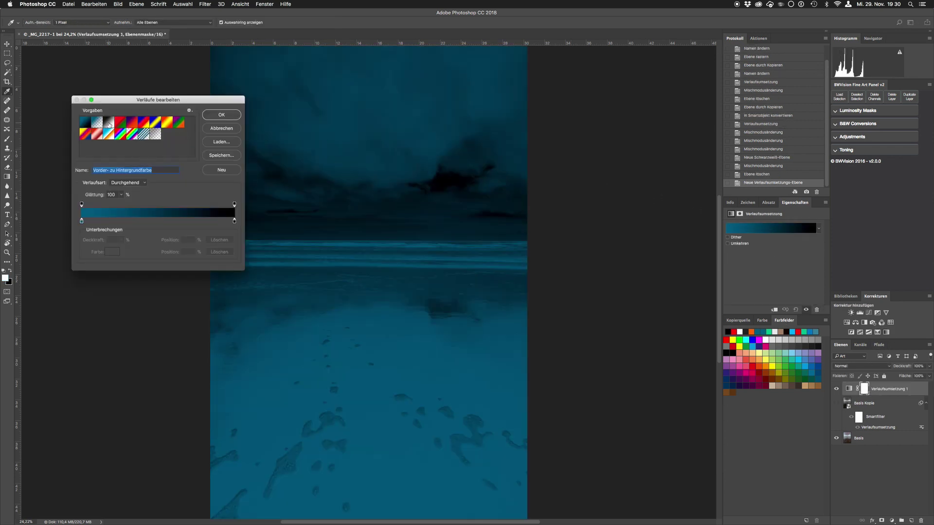
{"action": "left_click", "coordinate": [108, 123]}
{"action": "mouse_move", "coordinate": [82, 221]}
{"action": "left_mouse_down"}
{"action": "mouse_move", "coordinate": [137, 221]}
{"action": "mouse_move", "coordinate": [121, 222]}
{"action": "left_mouse_up"}
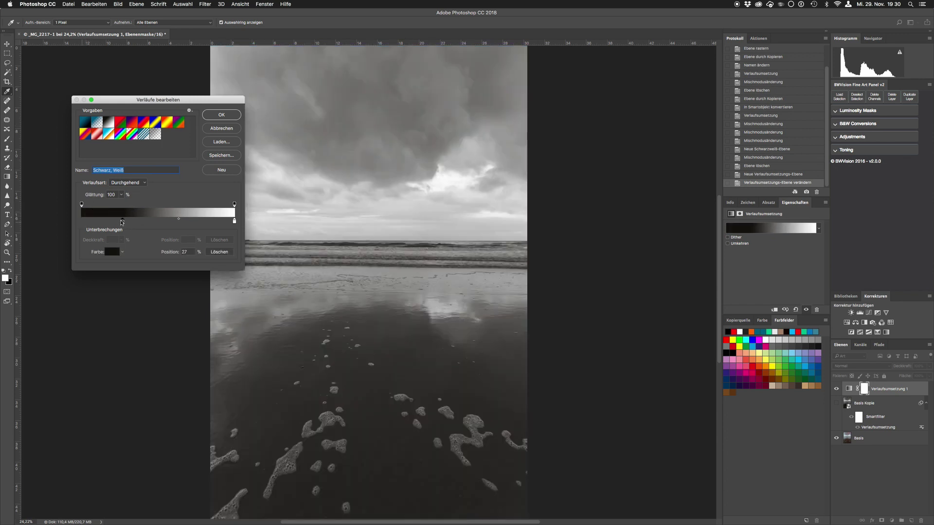
{"action": "left_click_drag", "start_coordinate": [235, 221], "coordinate": [192, 220]}
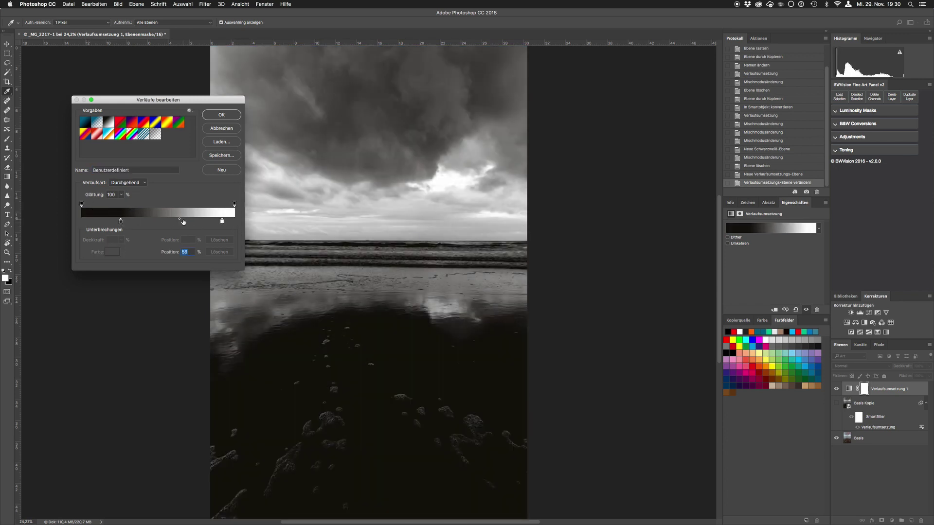
{"action": "left_click", "coordinate": [221, 115]}
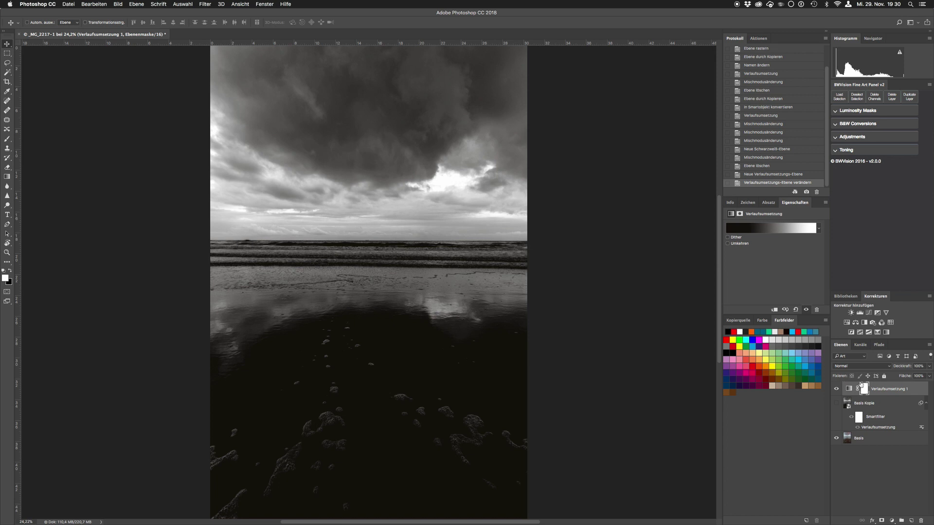
Step: Set Verlaufsumsetzung 1 to Luminanz blending and toggle it off and on to compare
{"action": "left_click", "coordinate": [861, 366]}
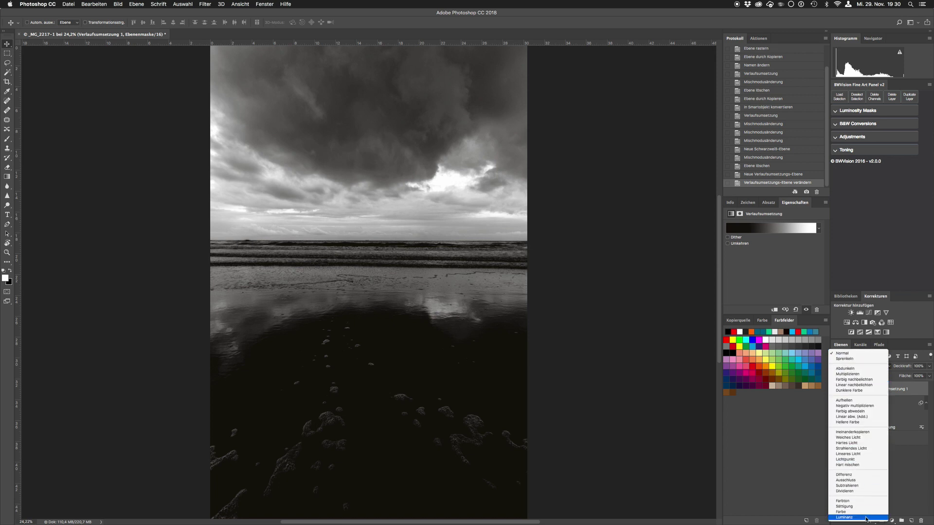
{"action": "left_click", "coordinate": [866, 517]}
{"action": "left_click", "coordinate": [837, 389]}
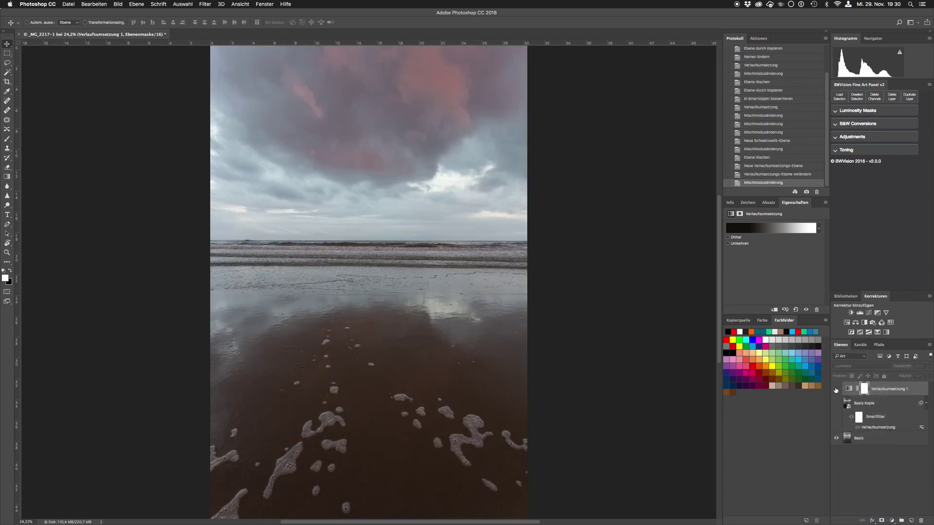
{"action": "left_click", "coordinate": [834, 390]}
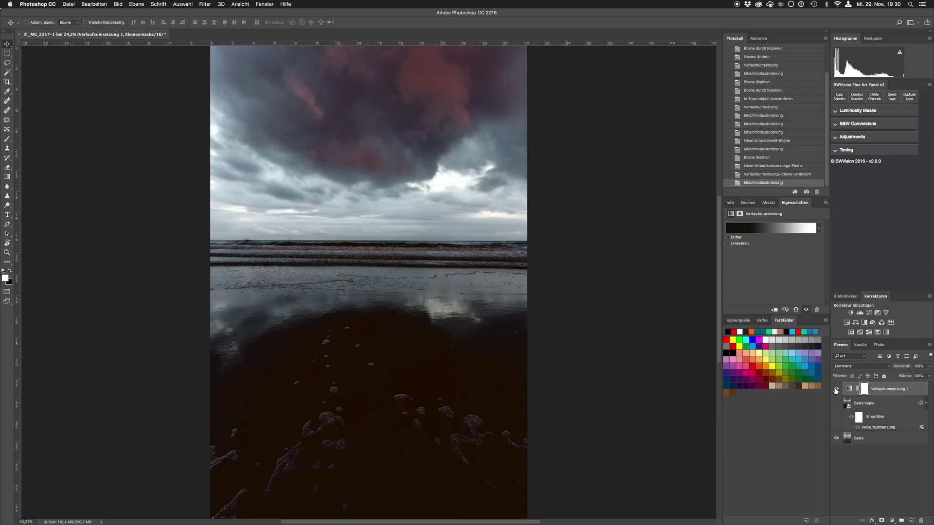
{"action": "left_click", "coordinate": [856, 467]}
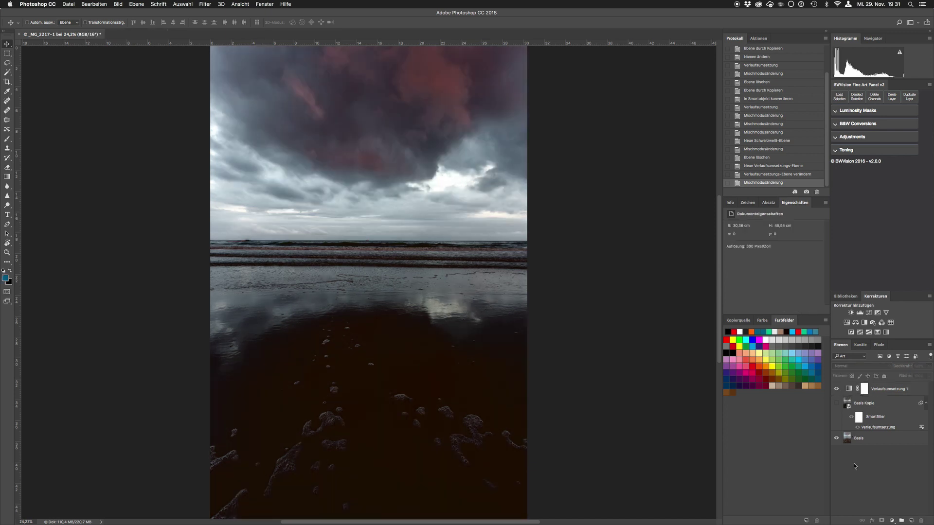